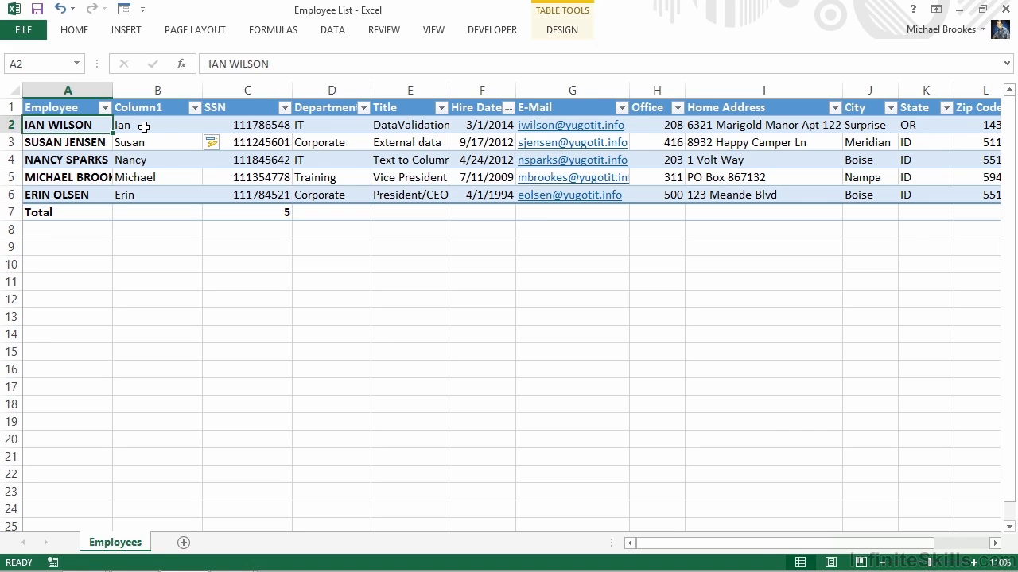
Insert a blank column before the SSN column in the employee table.
{"action": "left_click", "coordinate": [144, 128]}
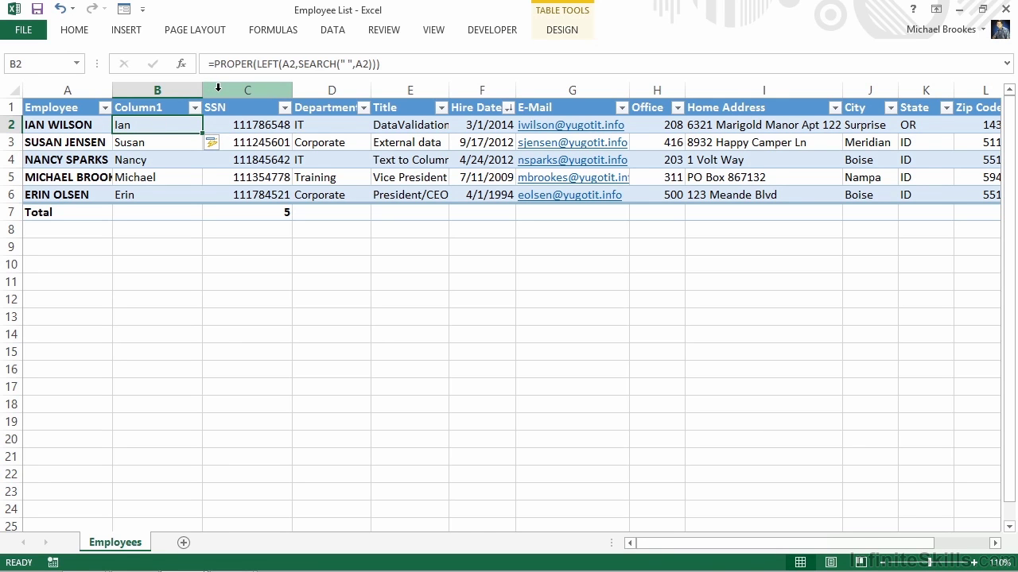
{"action": "right_click", "coordinate": [218, 87]}
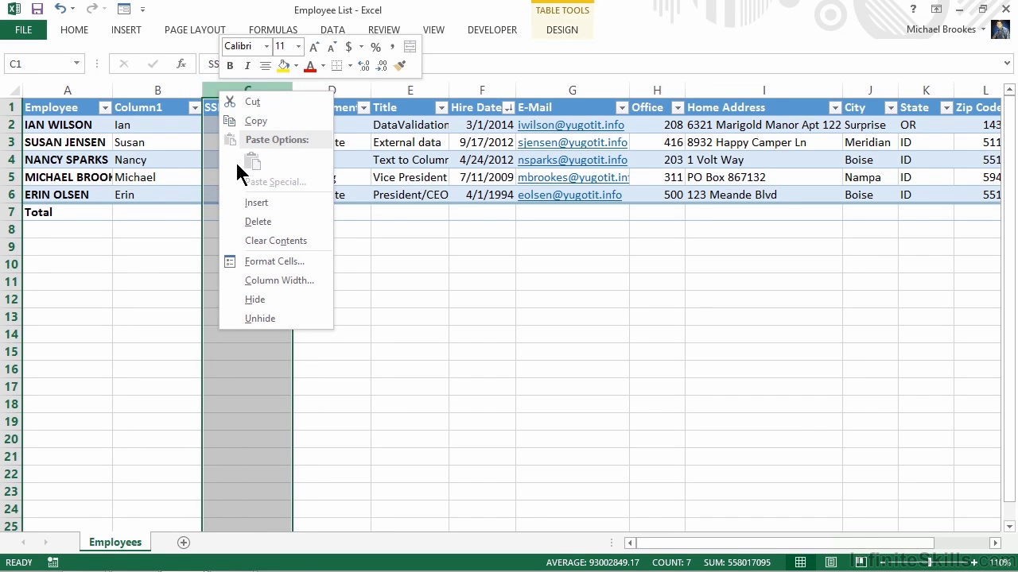
{"action": "key", "text": "Escape"}
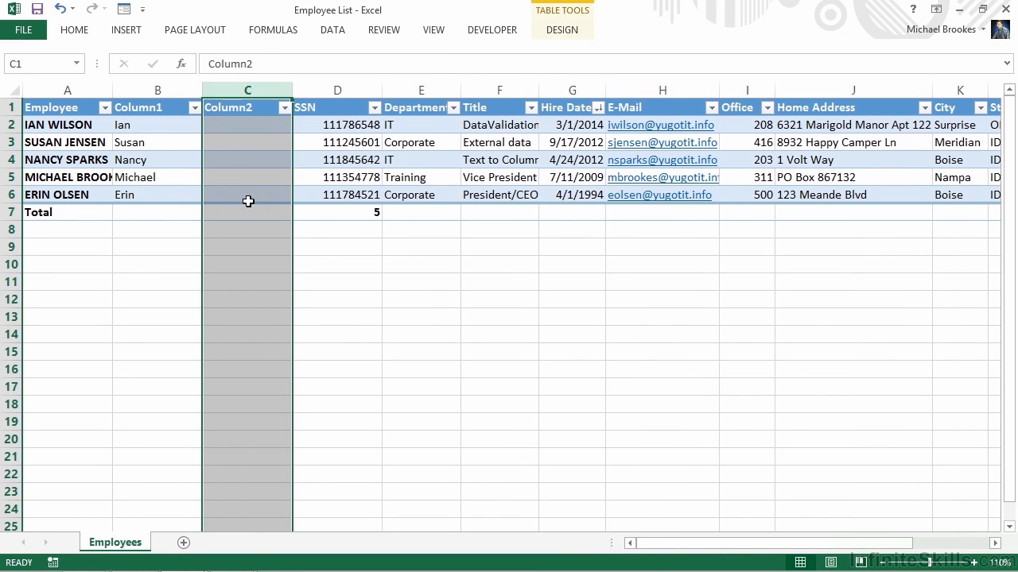
Start a Text to Columns conversion of the employee names in A2:A6, using Delimited data separated by spaces.
{"action": "left_click", "coordinate": [72, 128]}
{"action": "left_click_drag", "start_coordinate": [67, 131], "coordinate": [70, 194]}
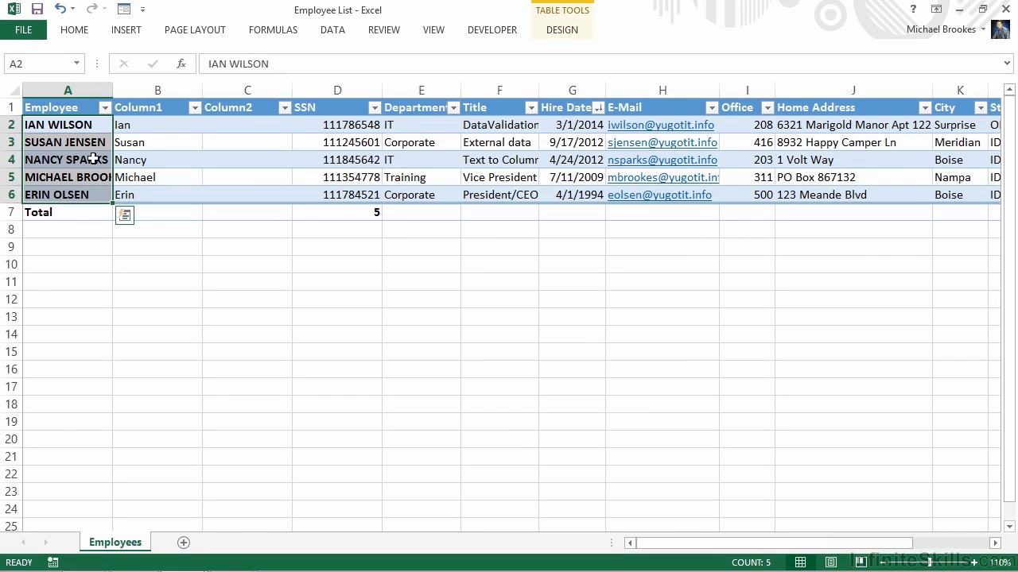
{"action": "left_click", "coordinate": [339, 33]}
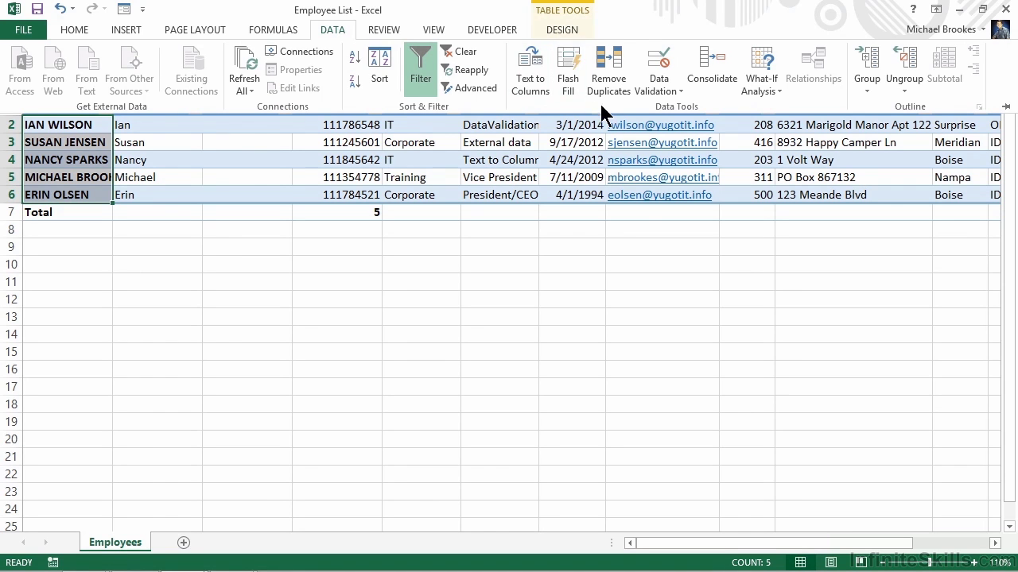
{"action": "left_click", "coordinate": [531, 82]}
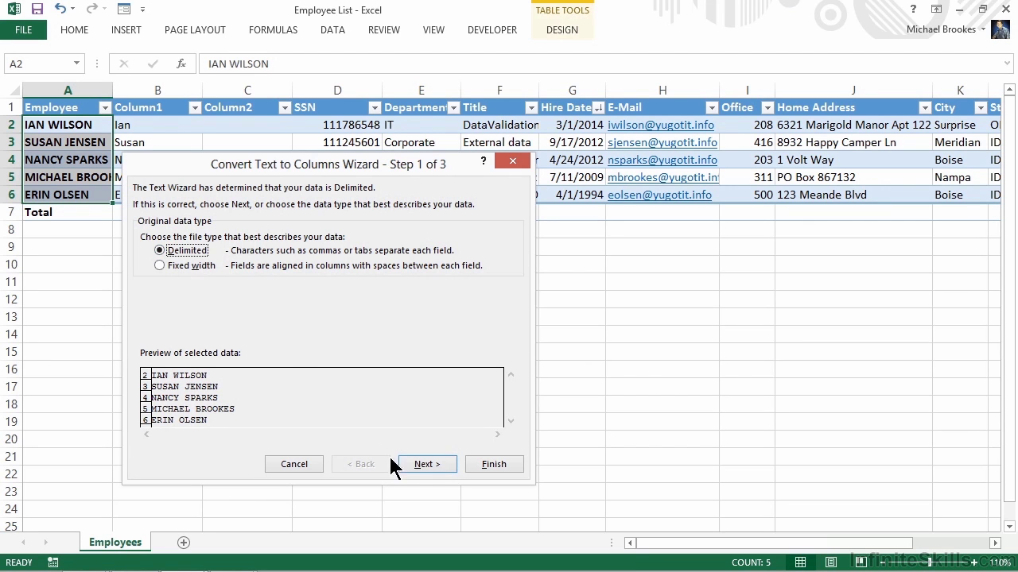
{"action": "left_click", "coordinate": [414, 472]}
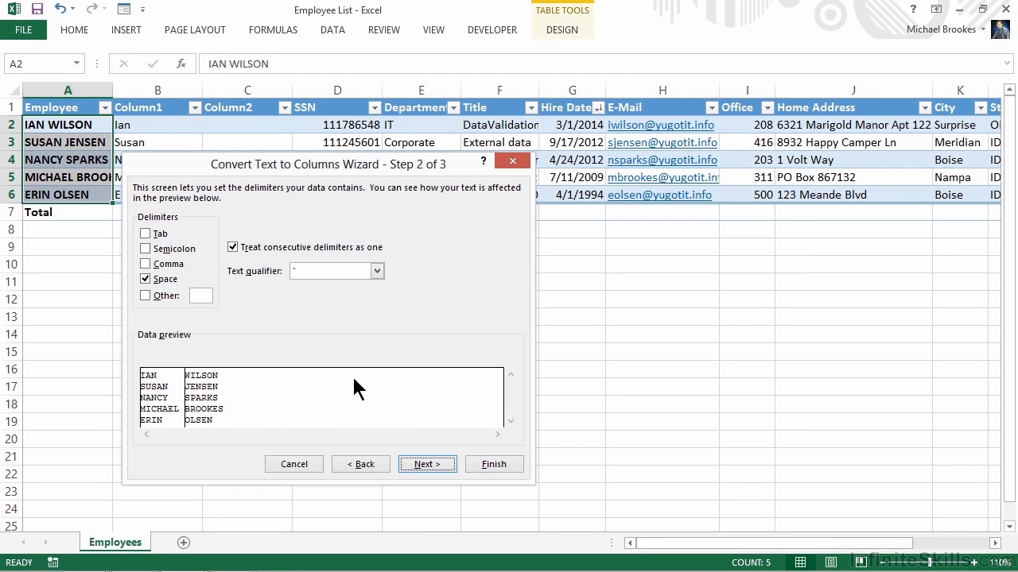
{"action": "left_click", "coordinate": [424, 469]}
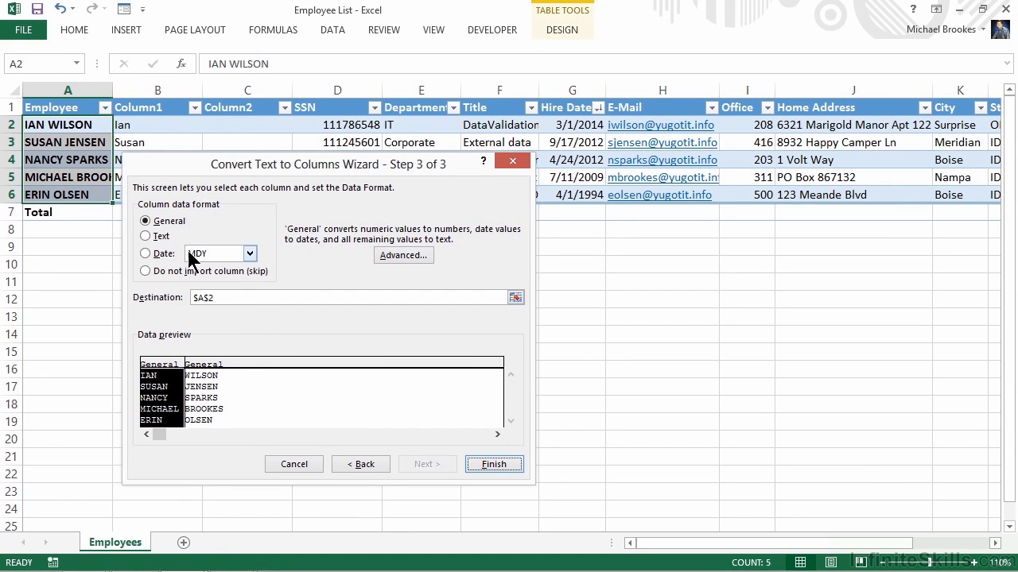
Set both split columns to the Text data format and finish the conversion at $A$2, replacing the existing data.
{"action": "left_click", "coordinate": [145, 237]}
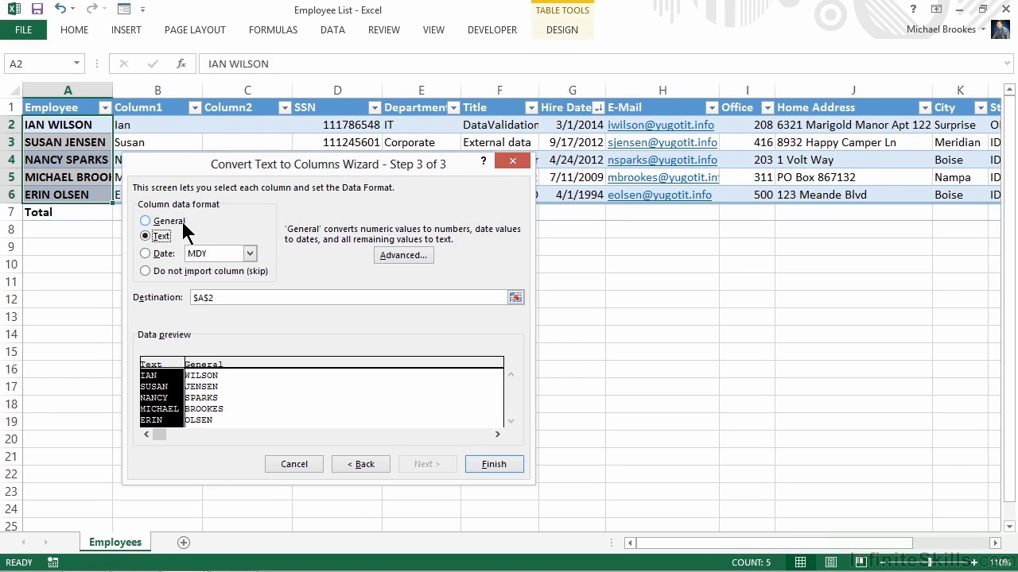
{"action": "left_click", "coordinate": [207, 373]}
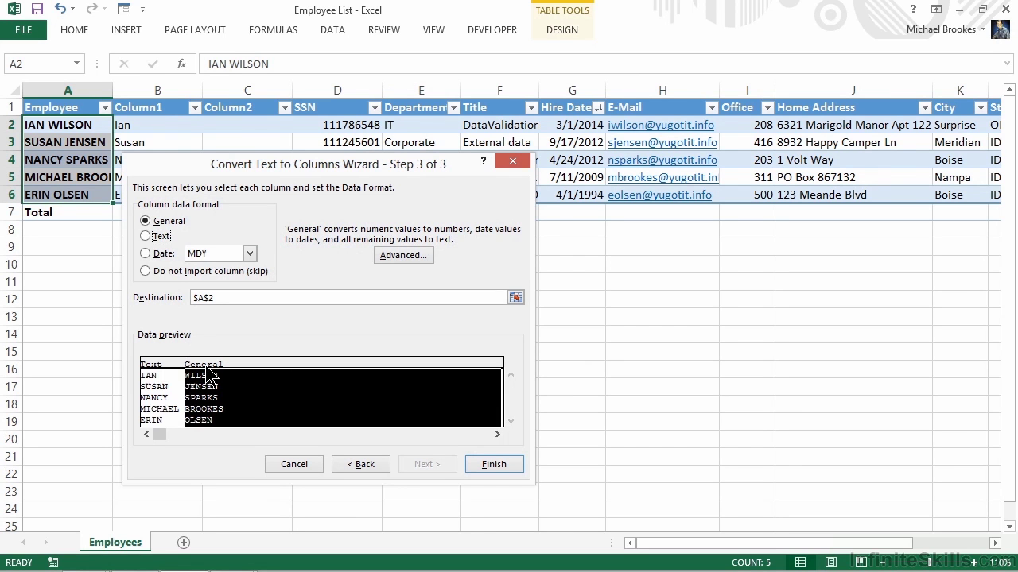
{"action": "left_click", "coordinate": [144, 236]}
{"action": "left_click", "coordinate": [494, 465]}
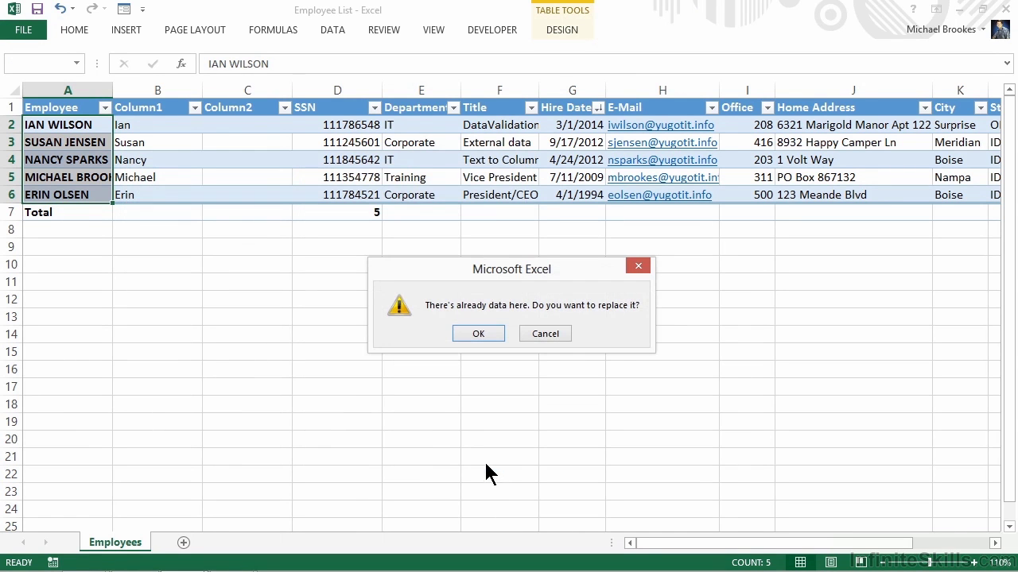
{"action": "left_click", "coordinate": [477, 334]}
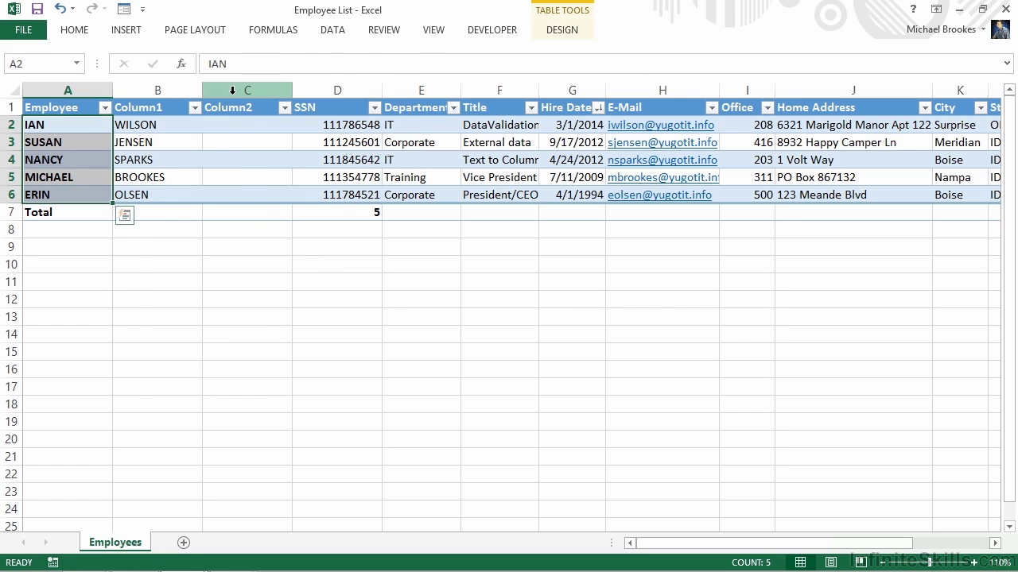
Delete the empty Column2 before the SSN column.
{"action": "right_click", "coordinate": [232, 91]}
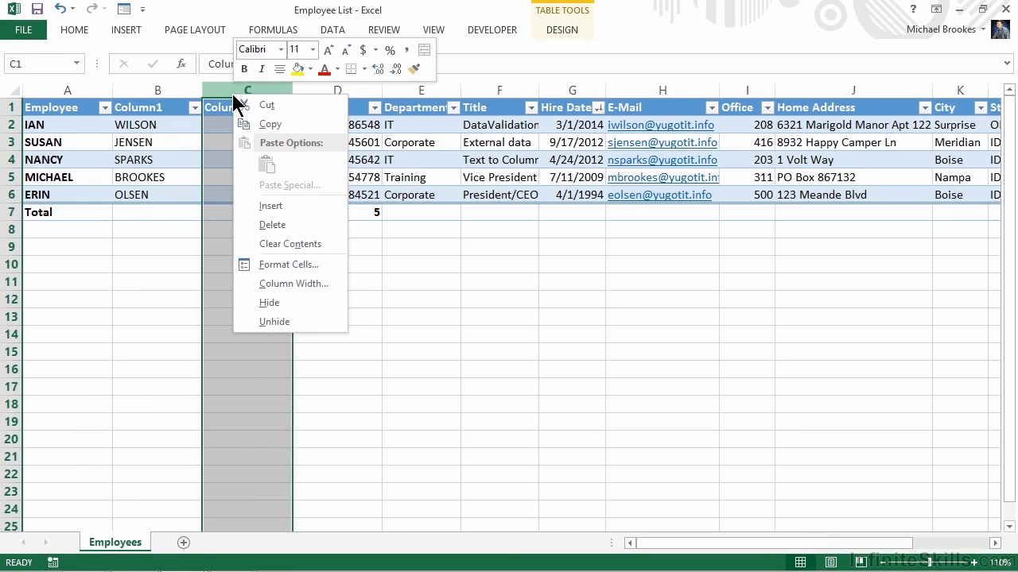
{"action": "left_click", "coordinate": [272, 225]}
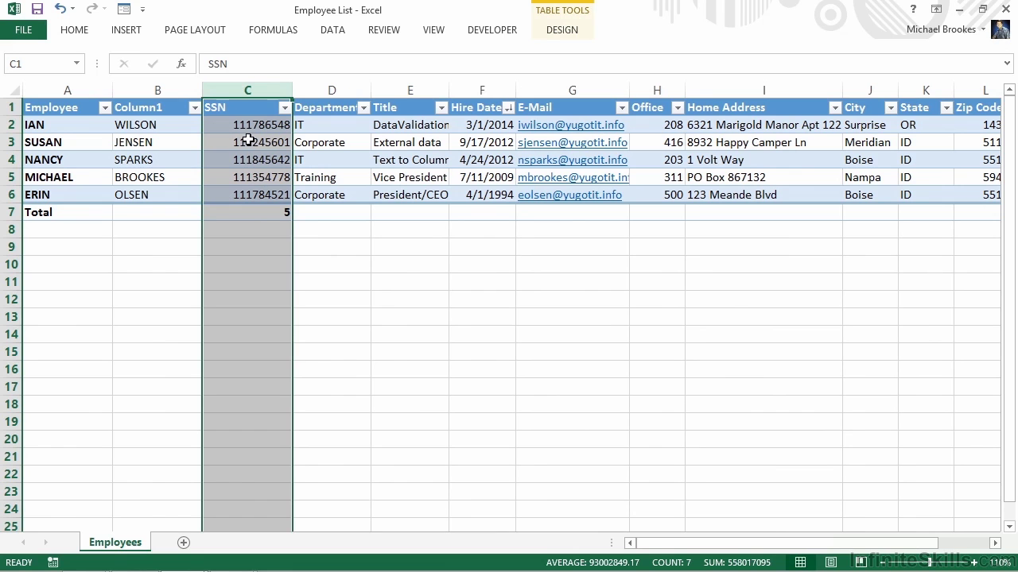
Format the SSN values in C2:C6 with the Special number format Social Security Number.
{"action": "left_click_drag", "start_coordinate": [249, 125], "coordinate": [252, 196]}
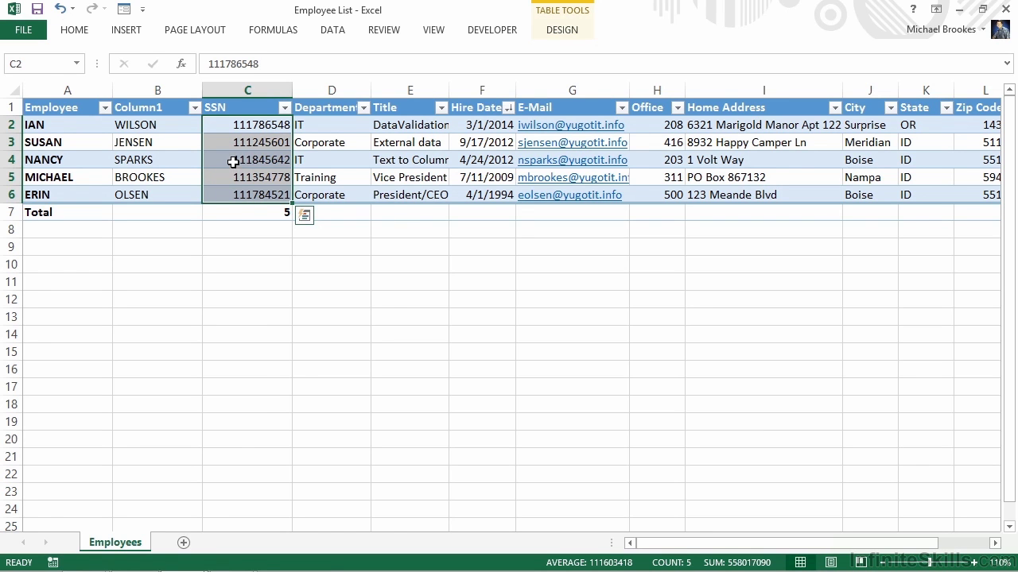
{"action": "right_click", "coordinate": [234, 165]}
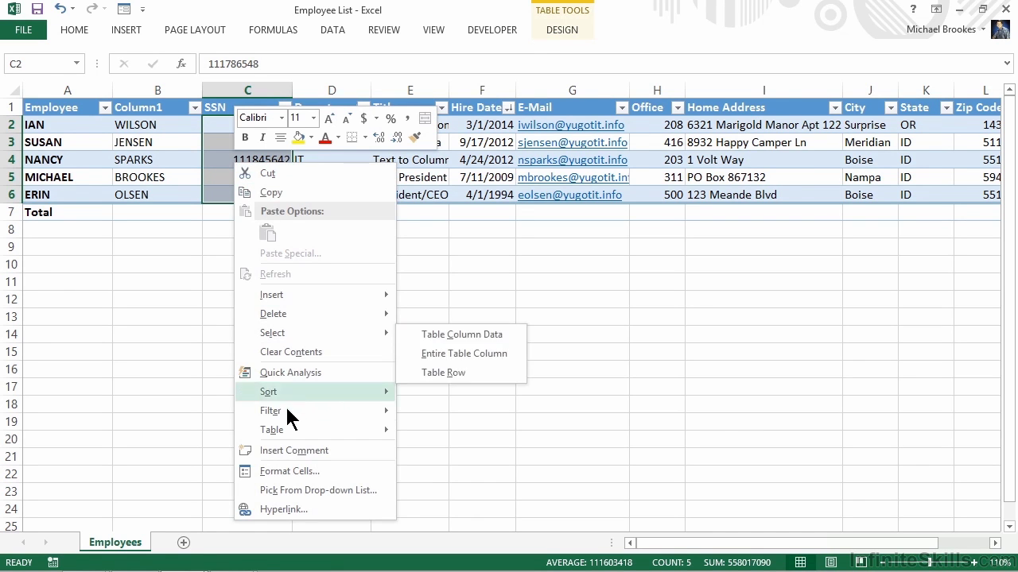
{"action": "left_click", "coordinate": [297, 473]}
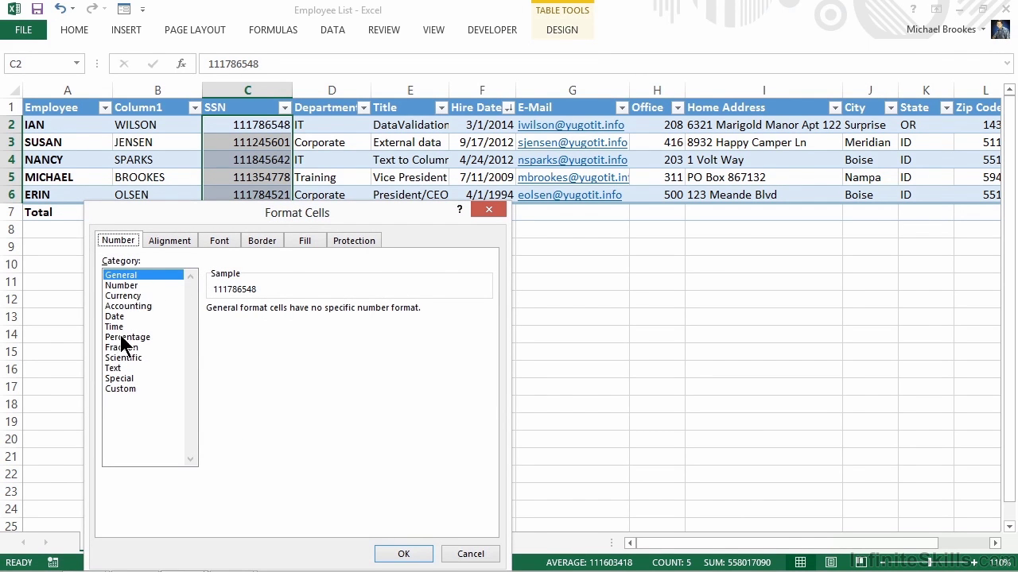
{"action": "left_click", "coordinate": [122, 380]}
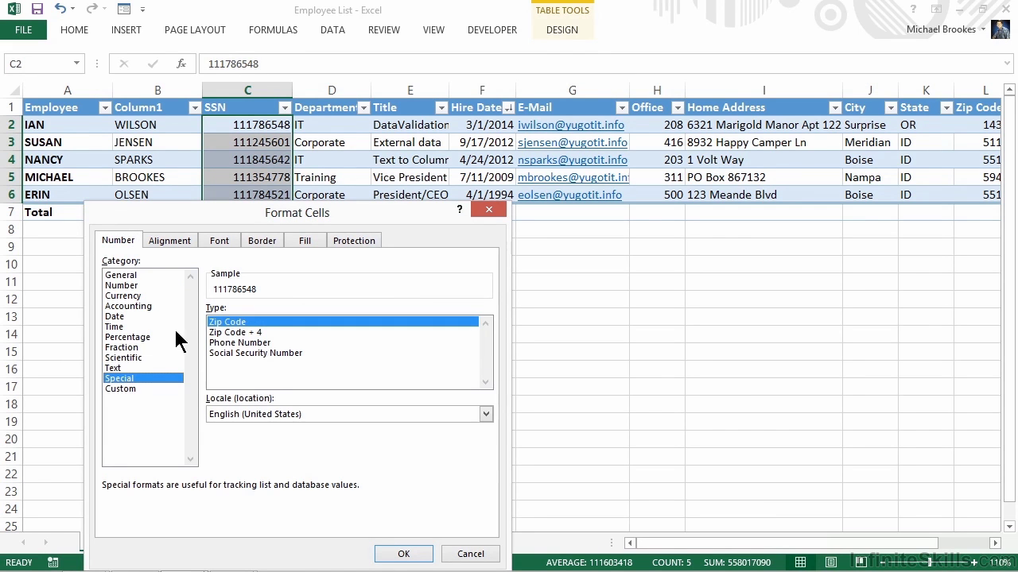
{"action": "left_click", "coordinate": [257, 351]}
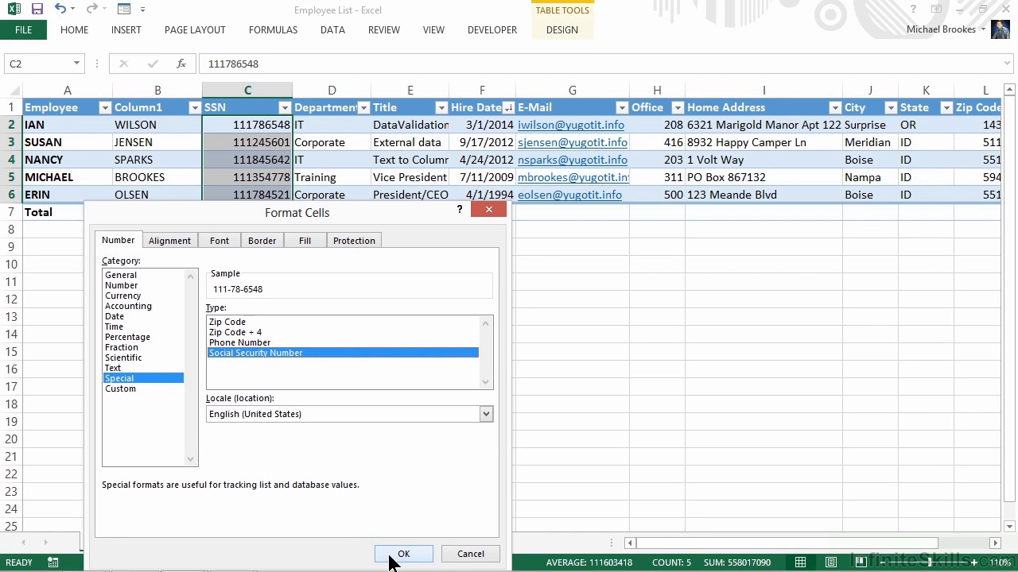
{"action": "left_click", "coordinate": [388, 555]}
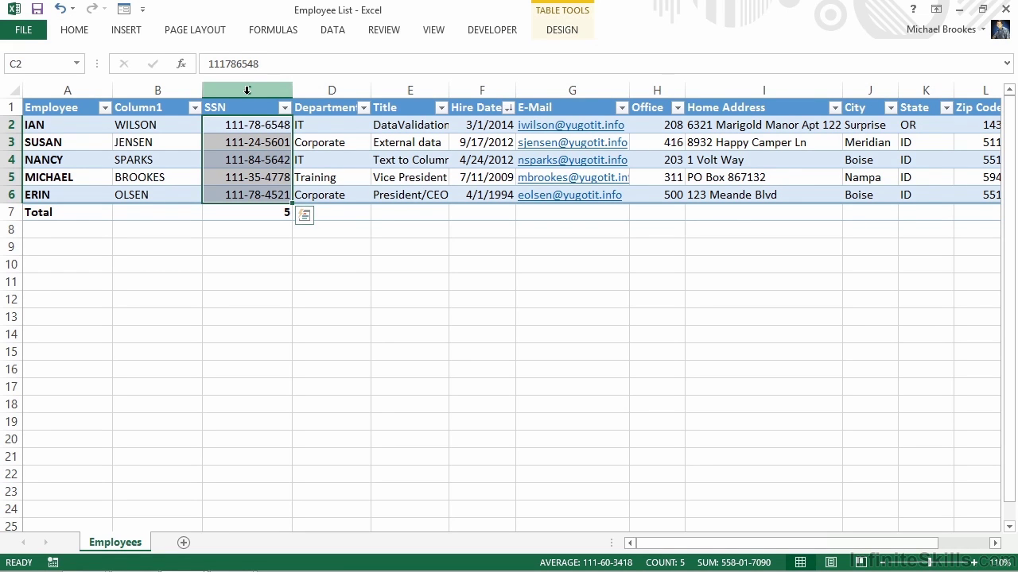
Hide the whole SSN column.
{"action": "left_click", "coordinate": [247, 90]}
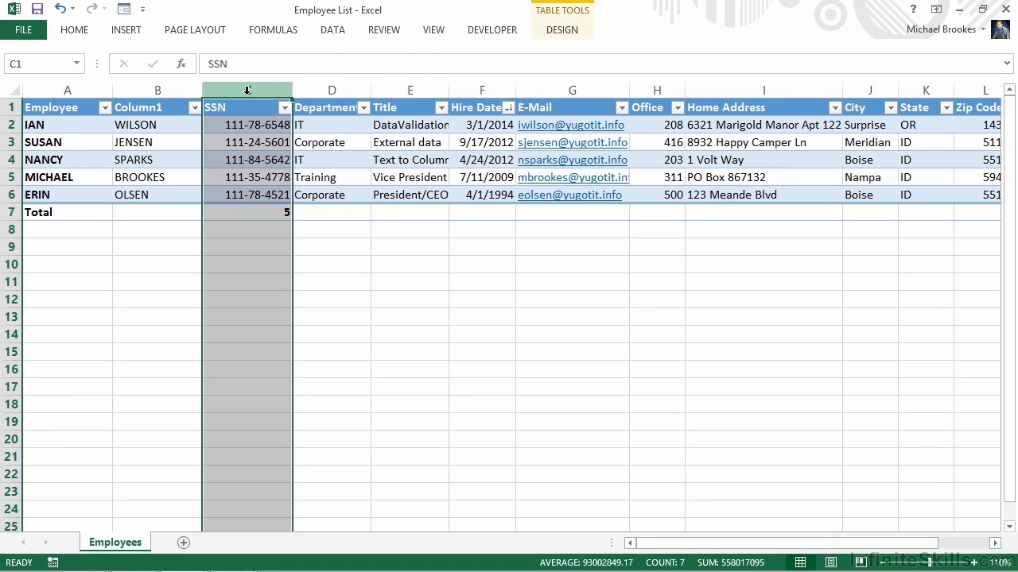
{"action": "right_click", "coordinate": [248, 91]}
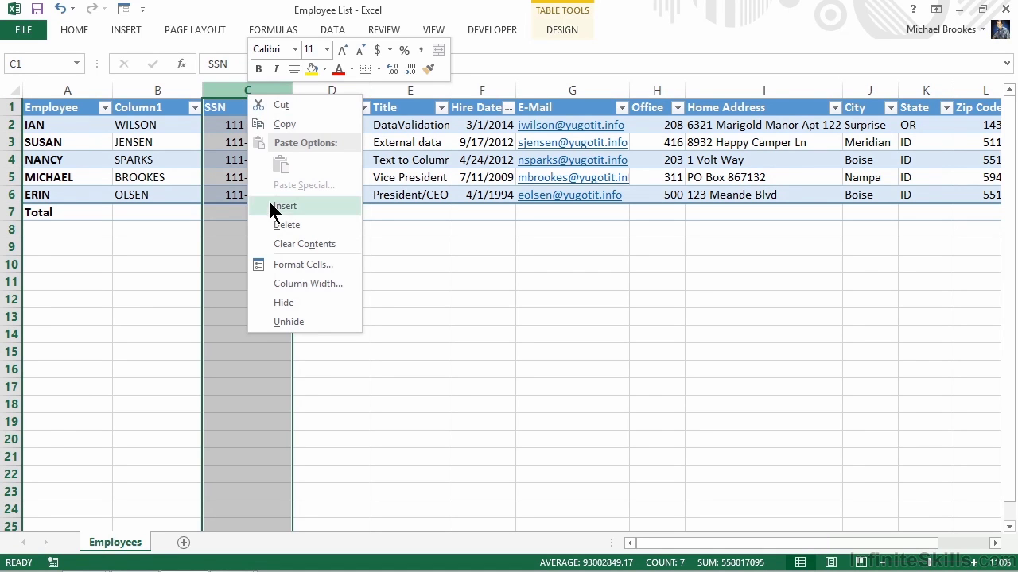
{"action": "left_click", "coordinate": [300, 300]}
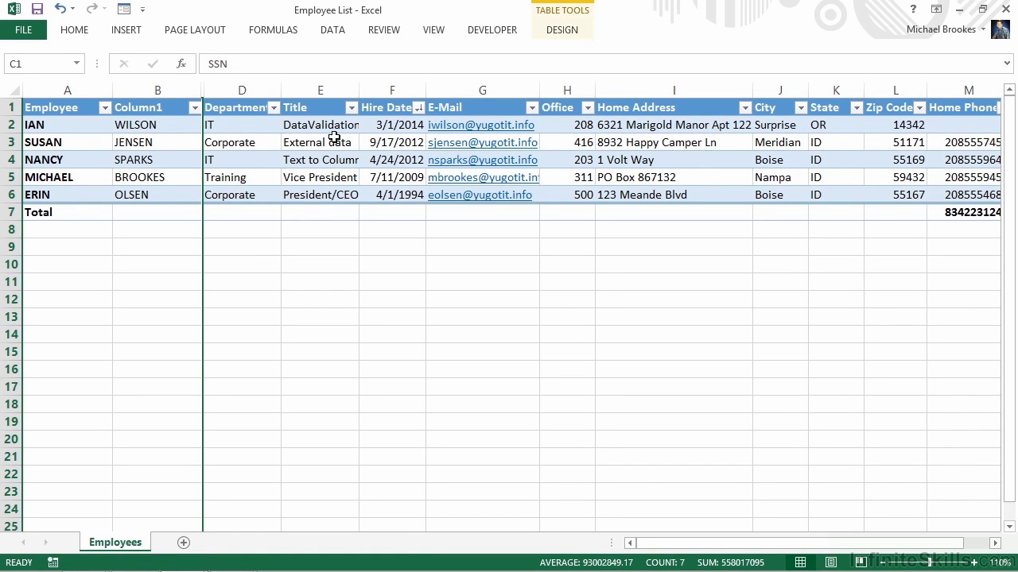
Insert a blank table column between Hire Date and E-Mail.
{"action": "left_click", "coordinate": [382, 124]}
{"action": "left_click_drag", "start_coordinate": [383, 124], "coordinate": [384, 191]}
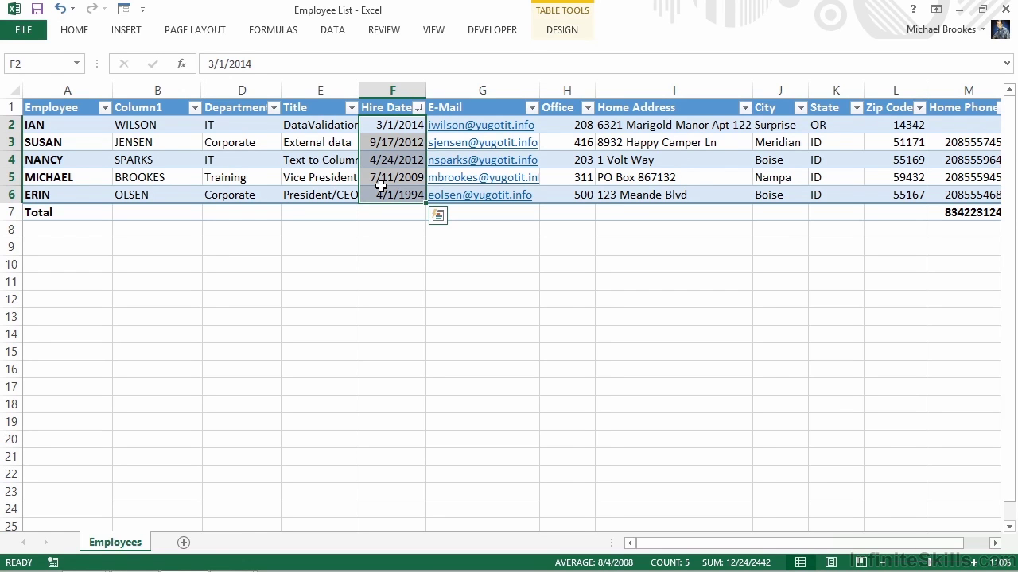
{"action": "left_click", "coordinate": [447, 90]}
{"action": "right_click", "coordinate": [448, 93]}
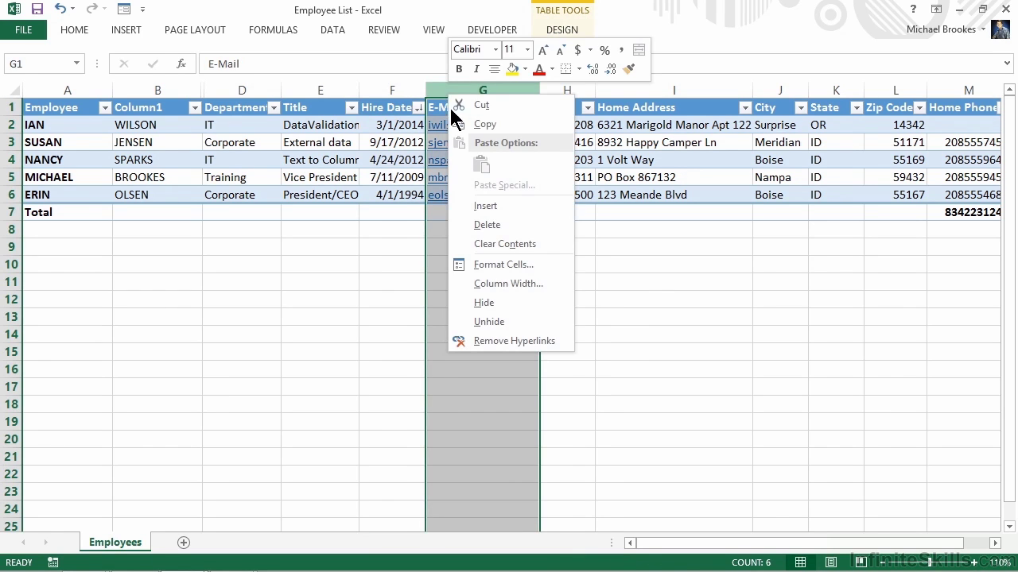
{"action": "left_click", "coordinate": [483, 206]}
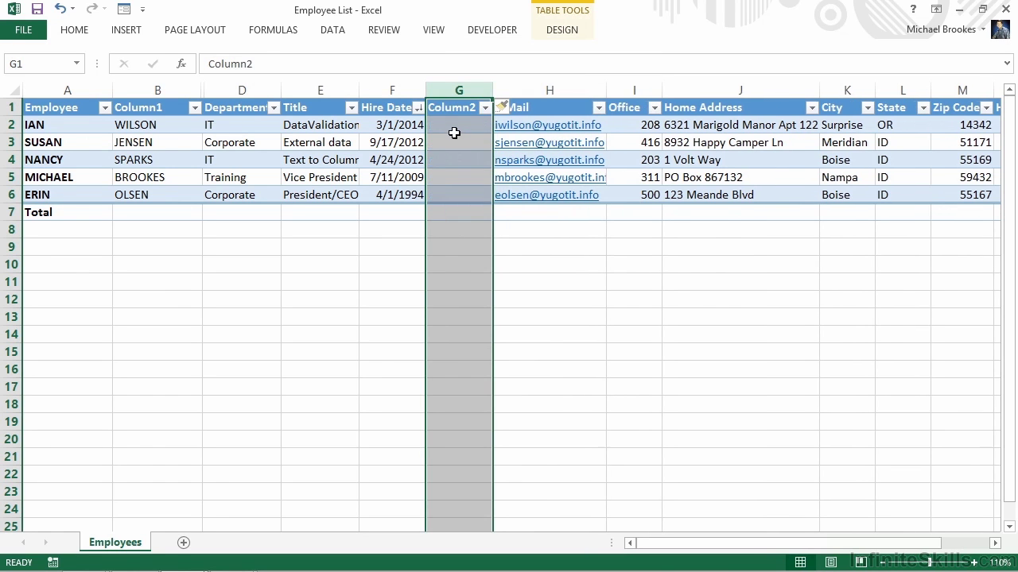
Enter the formula =EOMONTH(F2,60) in G2 to calculate the month end 60 months after the hire date.
{"action": "left_click", "coordinate": [446, 124]}
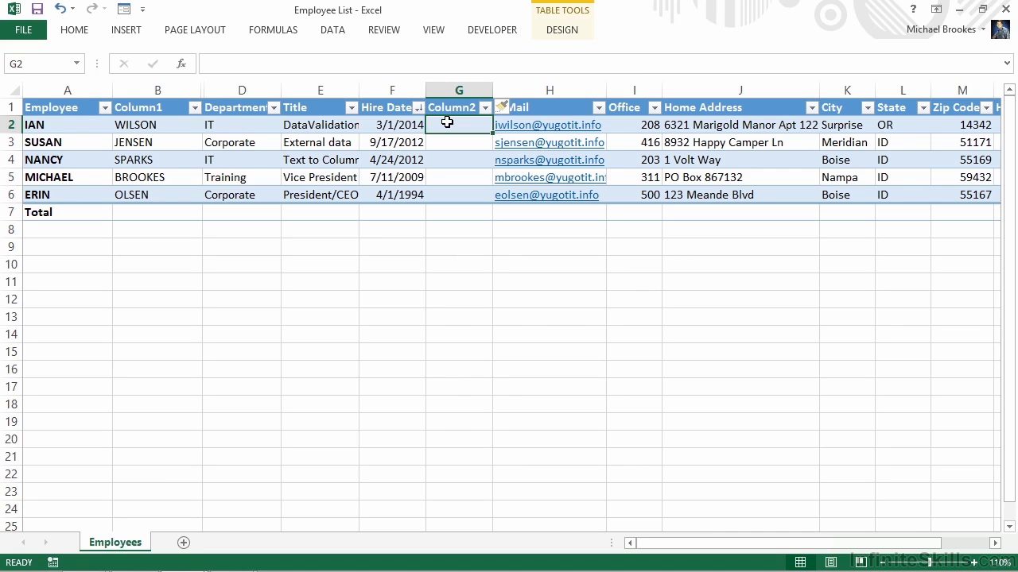
{"action": "type", "text": "="}
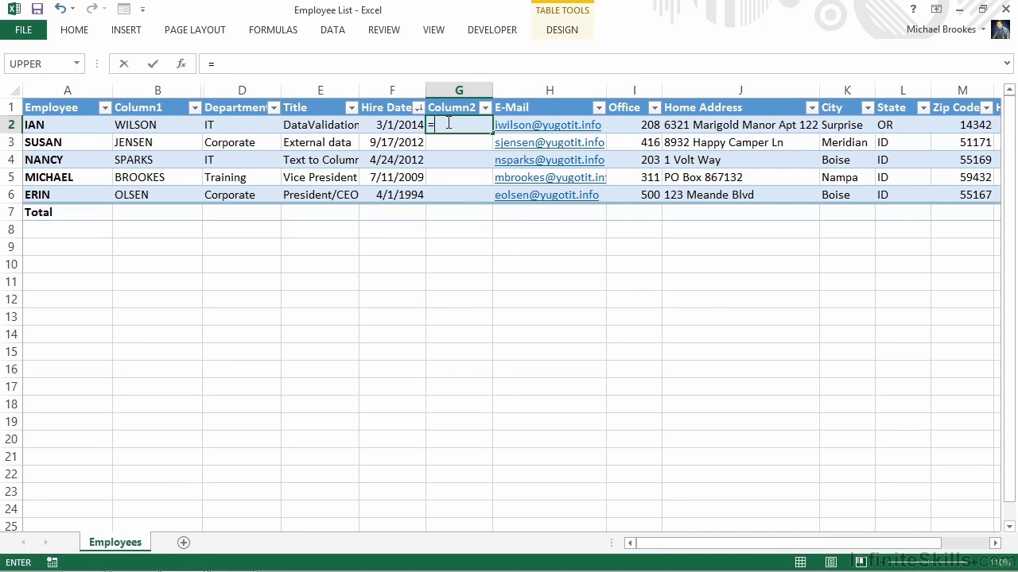
{"action": "type", "text": "eomon"}
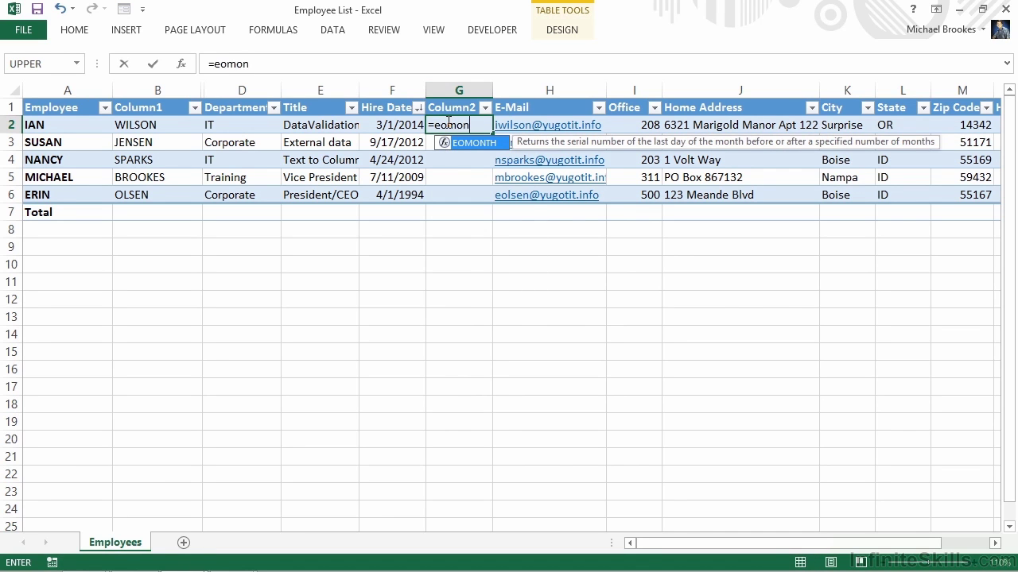
{"action": "type", "text": "th("}
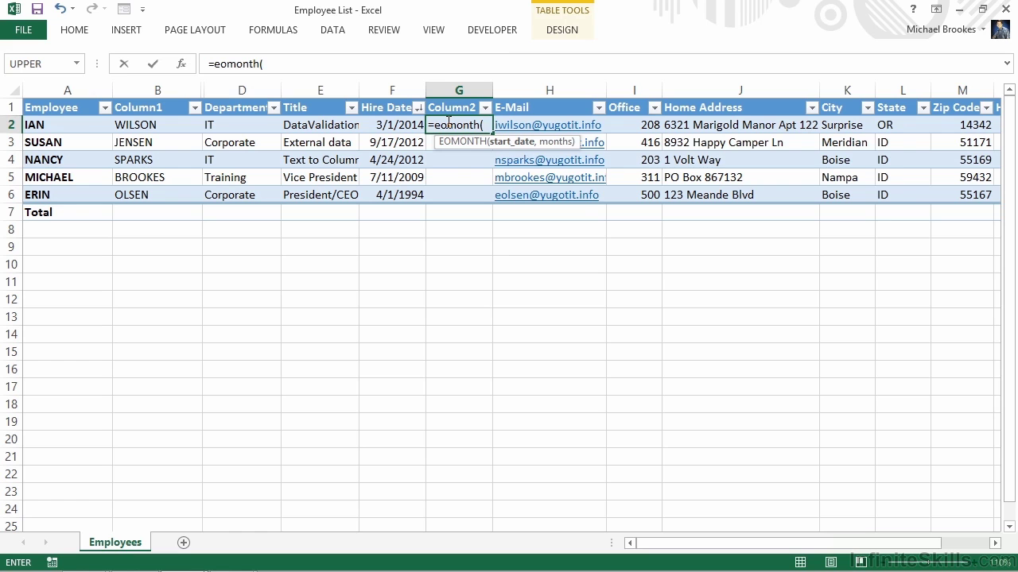
{"action": "type", "text": "F2"}
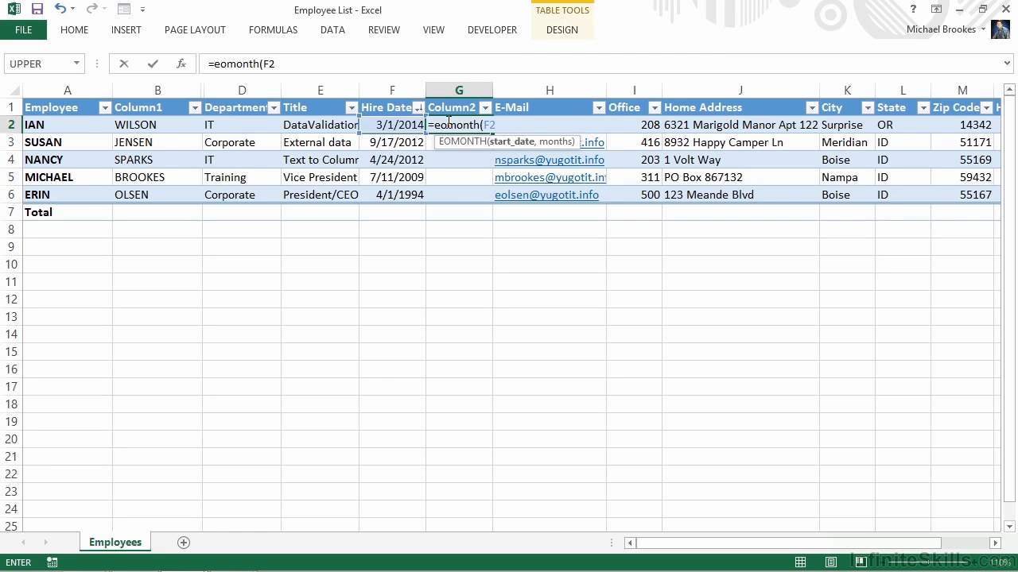
{"action": "type", "text": ","}
{"action": "type", "text": "60"}
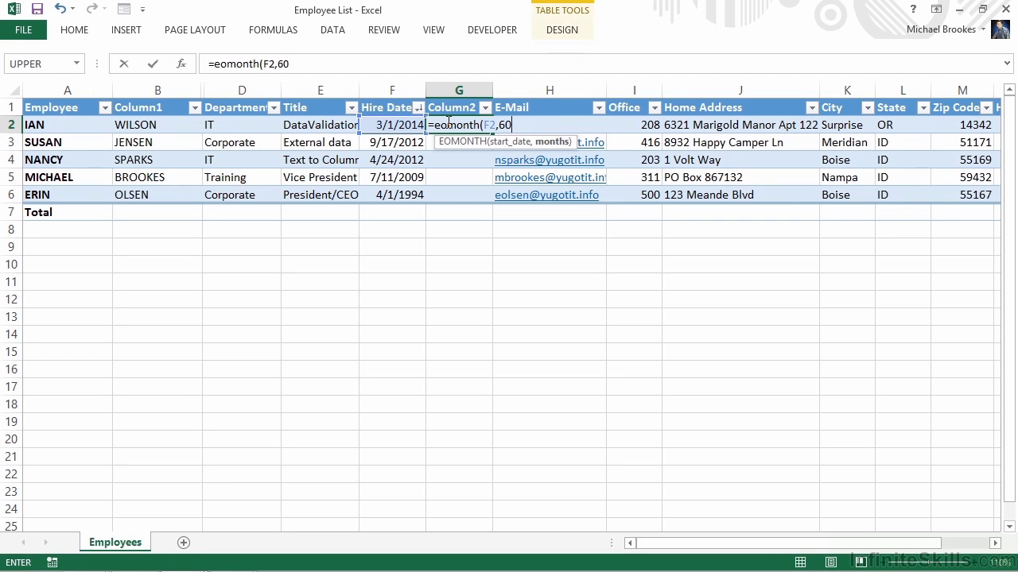
{"action": "type", "text": ")"}
{"action": "key", "text": "Return"}
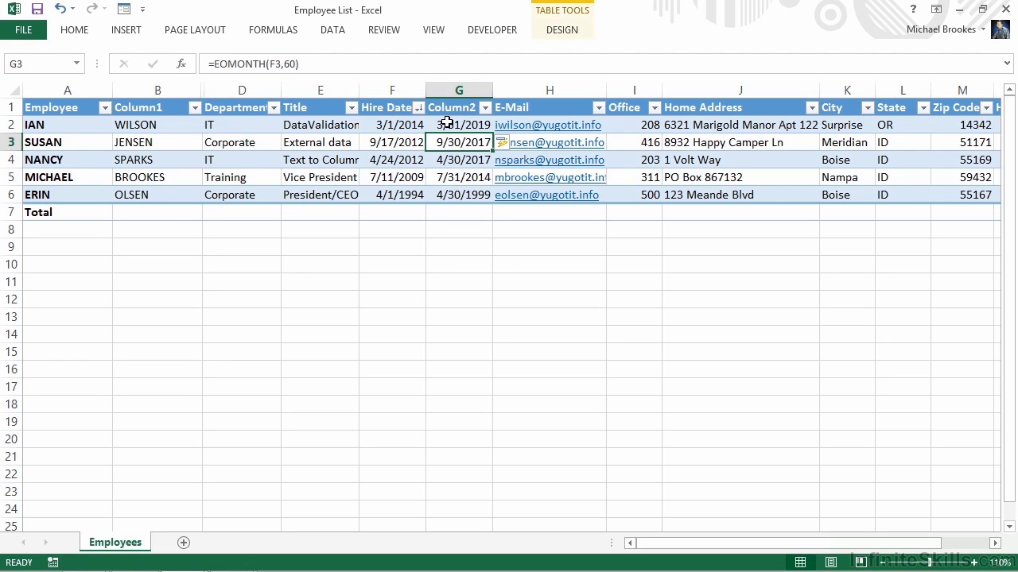